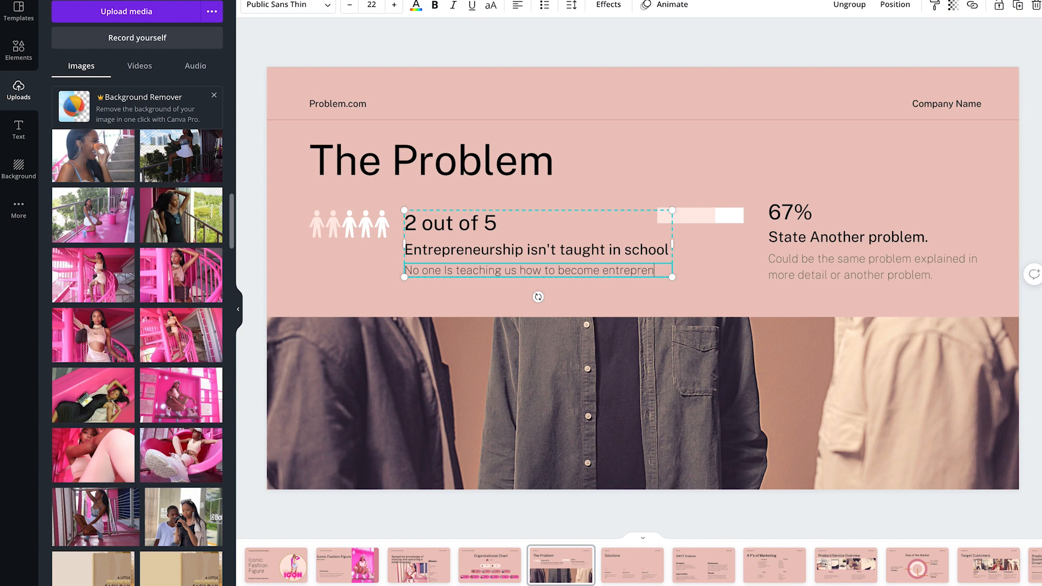
- Finish the "2 out of 5" description with "entrepreneurs. They only teach us to go to school and obtain a degree."
{"action": "type", "text": "eurs, They only teach us to "}
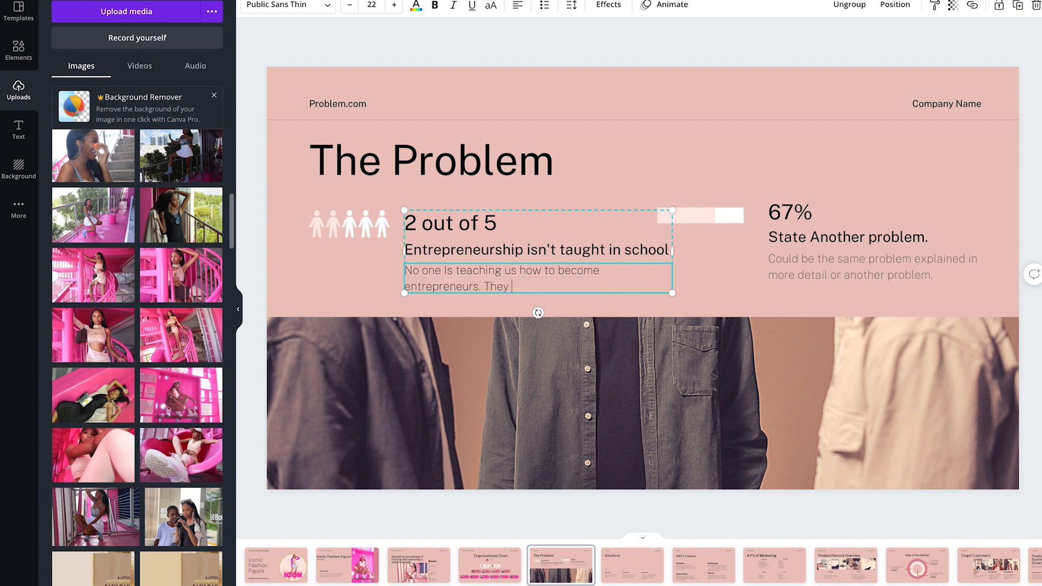
{"action": "type", "text": "go to school and obtain a dre"}
{"action": "key", "text": "BackSpace"}
{"action": "key", "text": "BackSpace"}
{"action": "type", "text": "egree."}
- Replace the heading under 67% with "Many have good Ideas, but don't know where to start."
{"action": "left_click", "coordinate": [839, 239]}
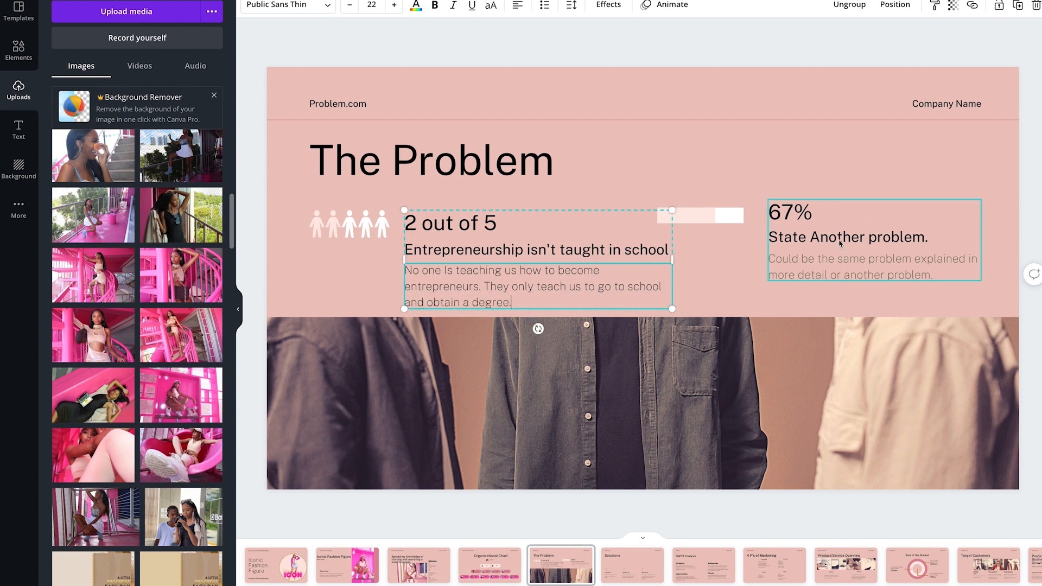
{"action": "double_click", "coordinate": [839, 239]}
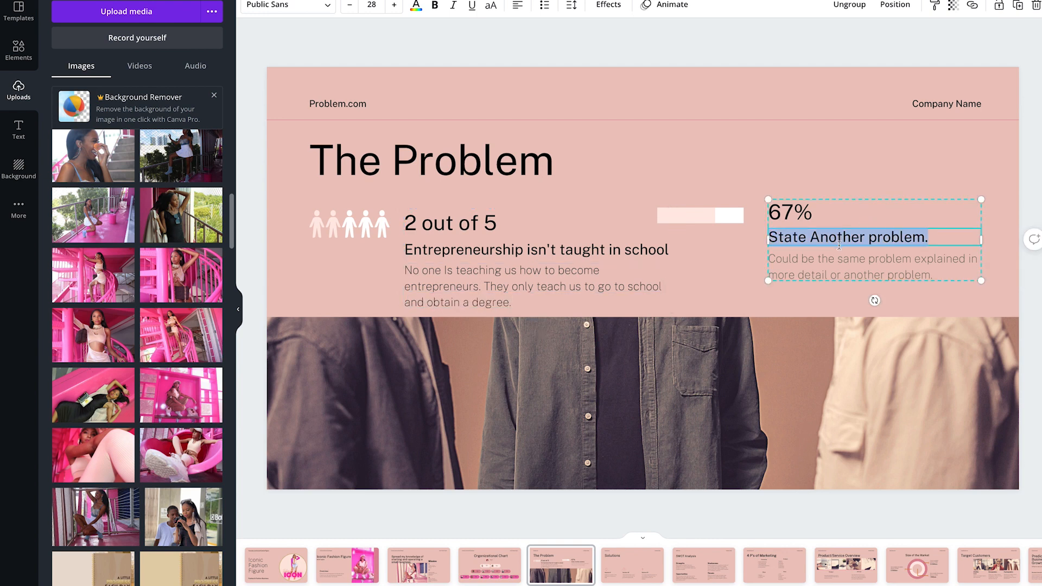
{"action": "type", "text": "Many have"}
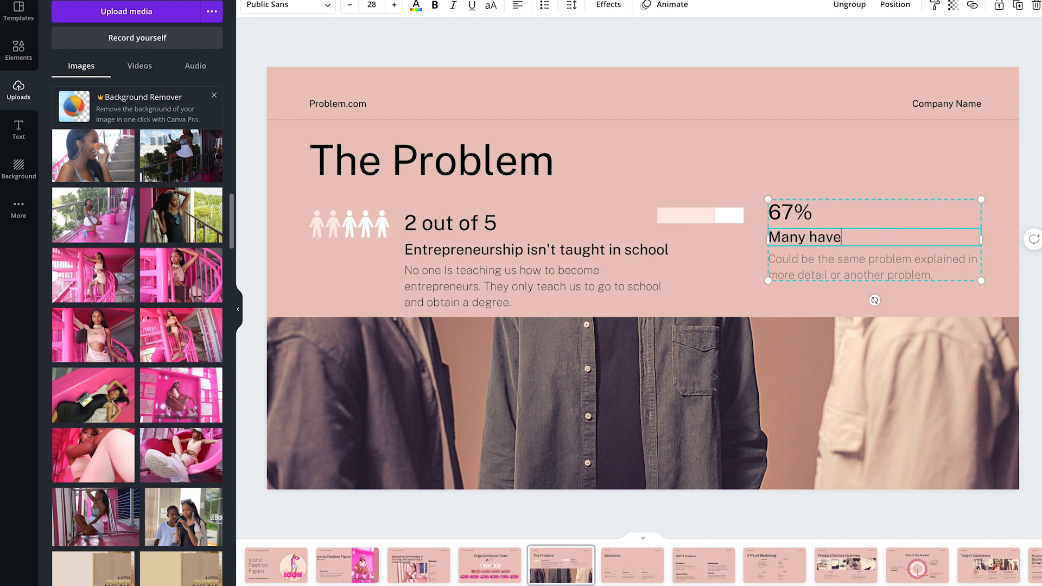
{"action": "type", "text": " good Ideas, but don"}
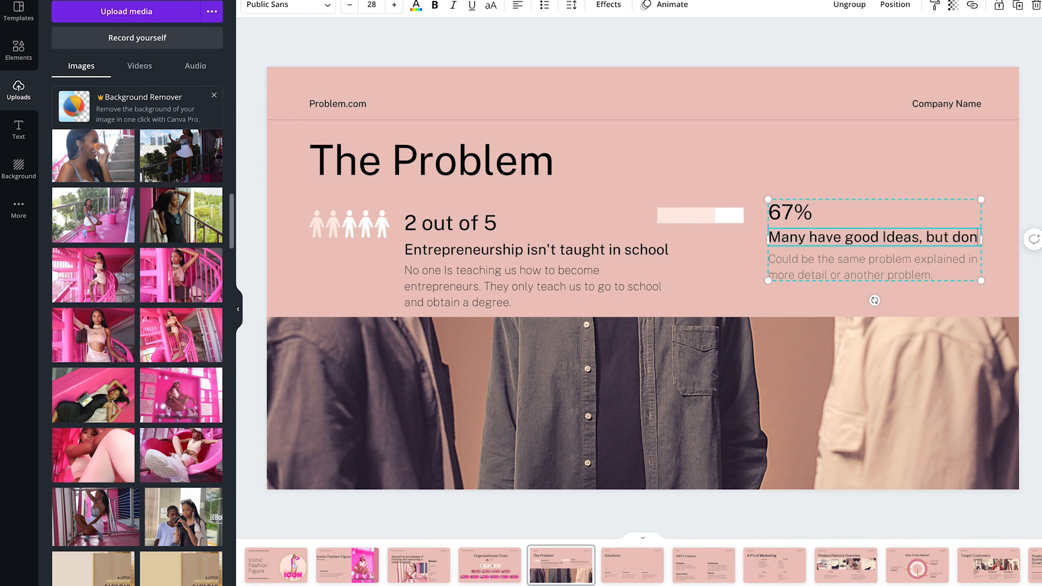
{"action": "type", "text": "'t know where to"}
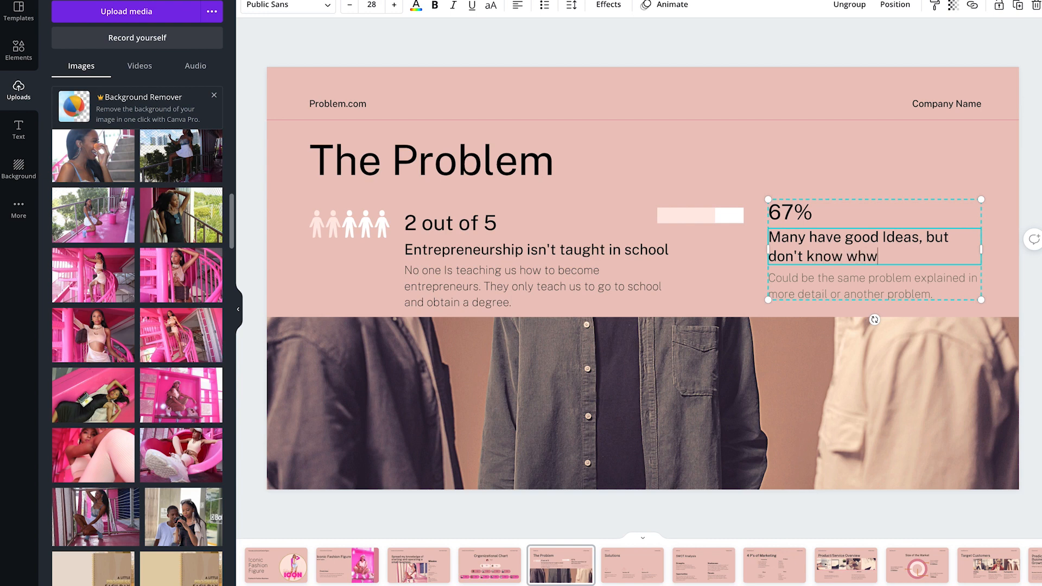
{"action": "type", "text": " start."}
- Replace the 67% description with "There's so many business Ideas that aren't being executed just because the Individual was never taught how to start a business."
{"action": "double_click", "coordinate": [862, 293]}
{"action": "type", "text": "Therre"}
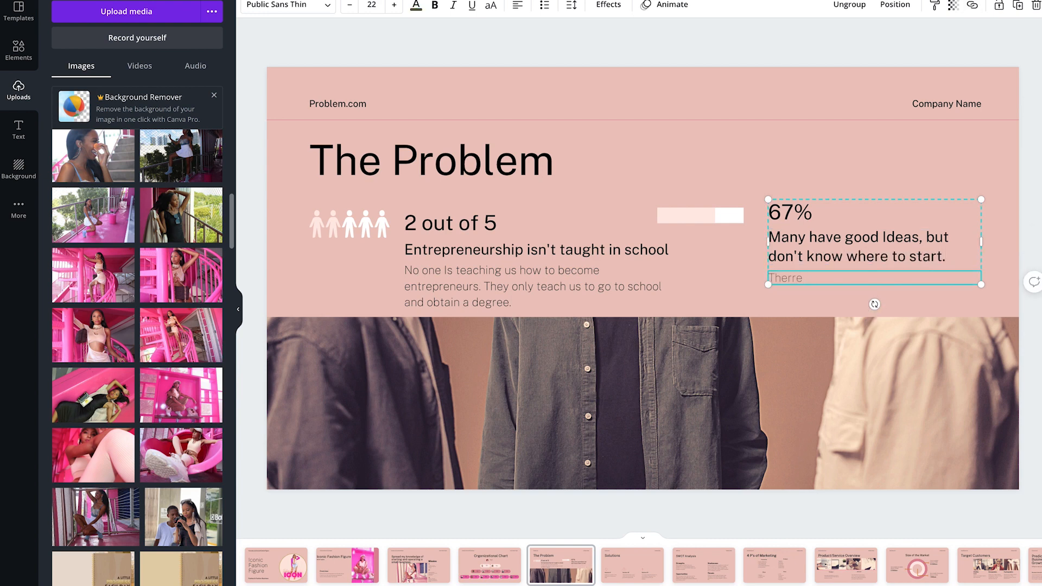
{"action": "type", "text": "s so many business Ideas that aren't being executed just because"}
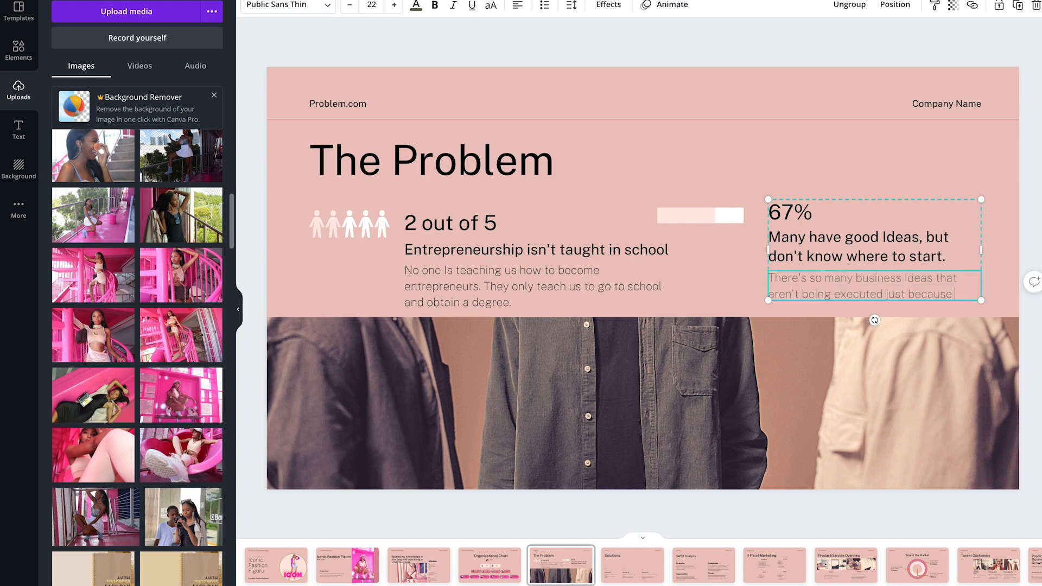
{"action": "type", "text": " entr"}
{"action": "key", "text": "BackSpace"}
{"action": "type", "text": "the Individual was never taught how to start a business."}
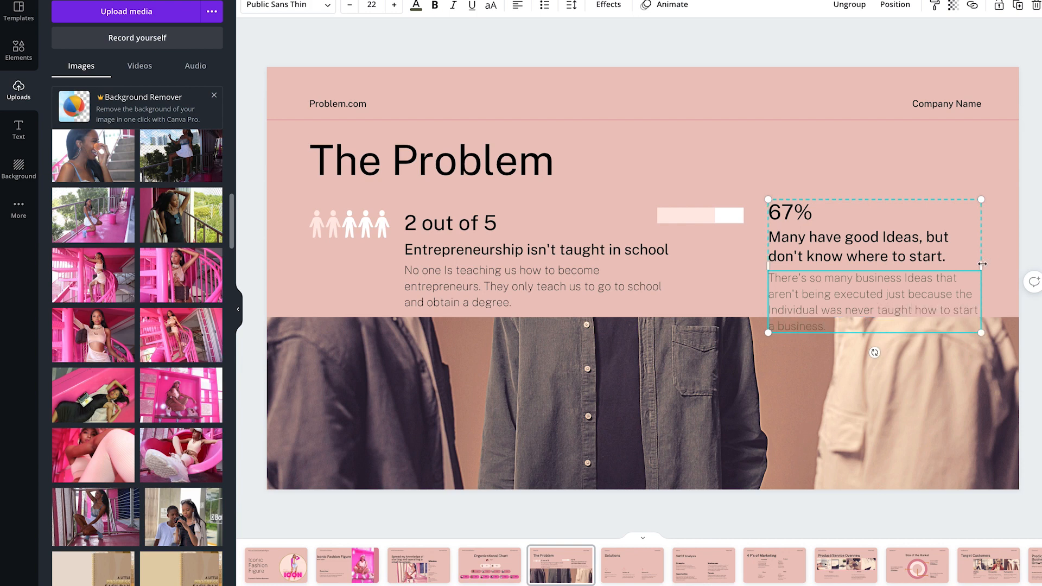
- Widen the 67% text group to the slide's right edge and move it slightly up, clear of the photo
{"action": "left_click_drag", "start_coordinate": [982, 264], "coordinate": [1018, 265]}
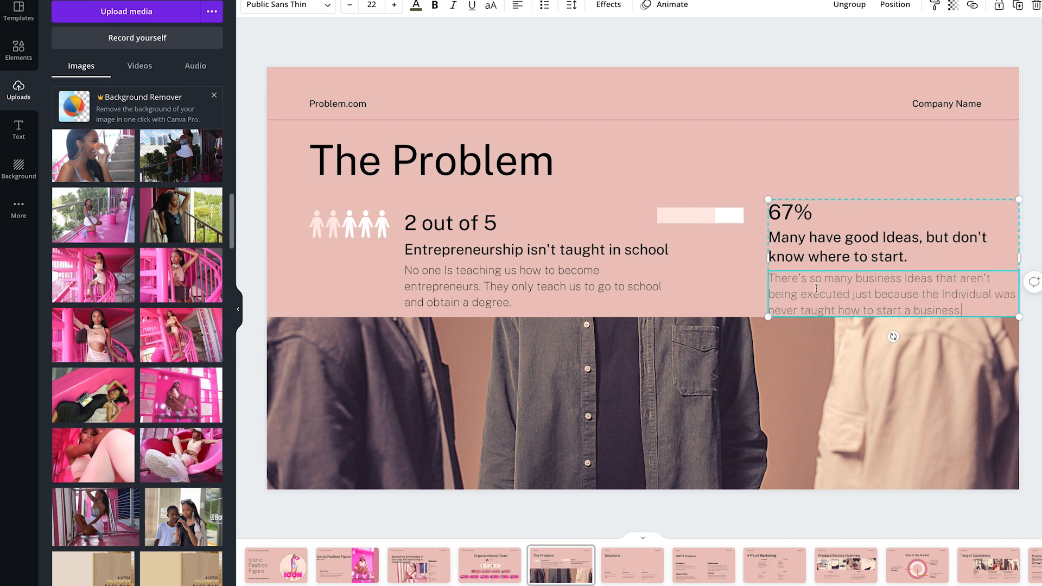
{"action": "left_click", "coordinate": [415, 8]}
{"action": "left_click", "coordinate": [415, 7]}
{"action": "left_click", "coordinate": [1017, 180]}
{"action": "left_click_drag", "start_coordinate": [874, 263], "coordinate": [874, 255]}
- Change the Problem slide's header website to "Youtube.com/IconicFashionFigure" and its company name to "Iconic Fashion Figure"
{"action": "double_click", "coordinate": [325, 103]}
{"action": "type", "text": "Youtube.com/IconicFashionFigure"}
{"action": "double_click", "coordinate": [947, 103]}
{"action": "type", "text": "Iconic"}
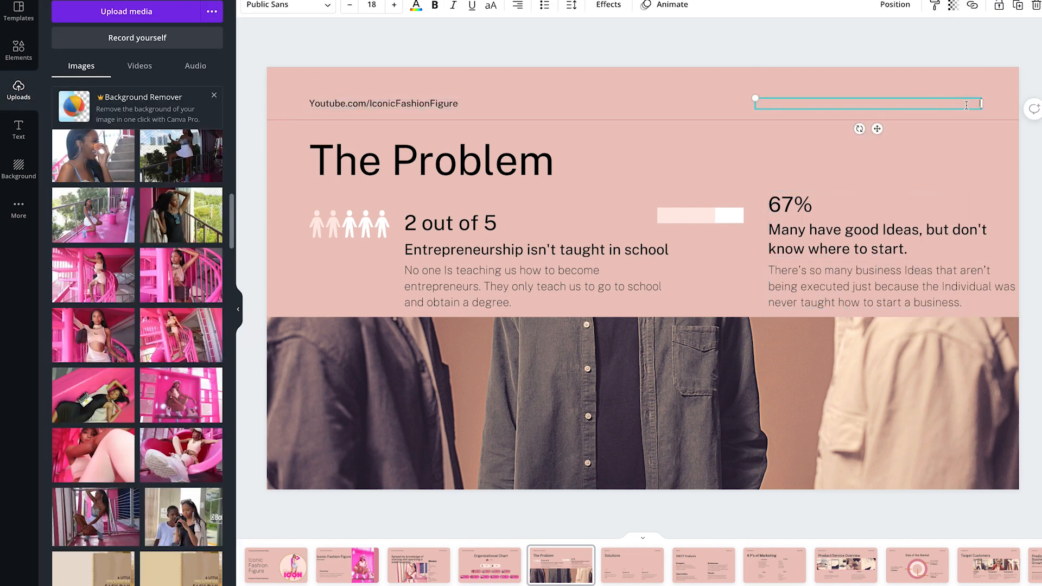
{"action": "type", "text": " Fashion Figure"}
- Replace the Problem slide's shirt photo with the uploaded picture of the woman in black reclining on pink beside a handbag
{"action": "left_click_drag", "start_coordinate": [79, 395], "coordinate": [542, 404]}
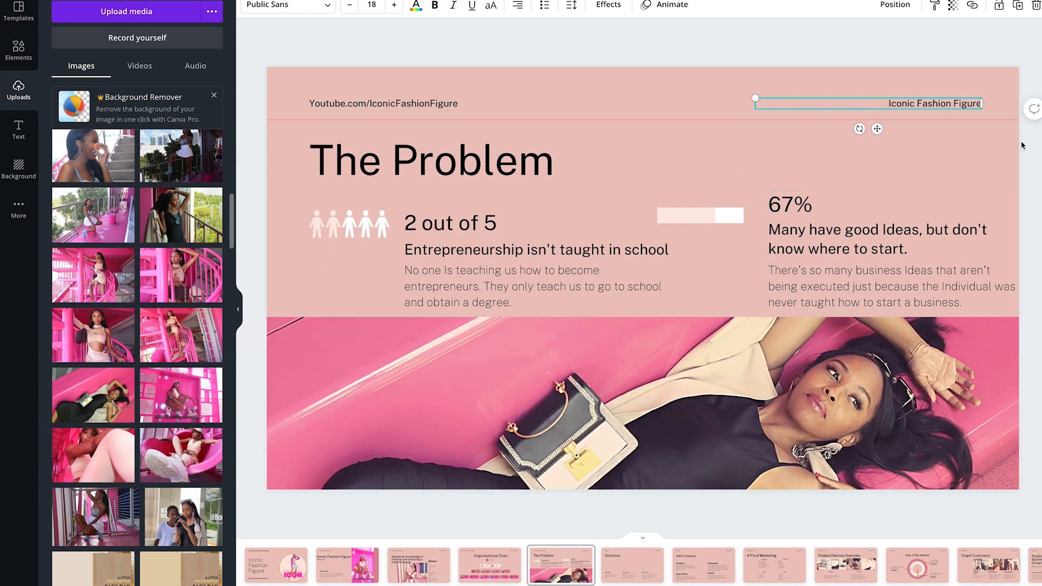
- Recolor the two highlighted figures in the people graphic with the bright pink document color
{"action": "left_click", "coordinate": [349, 223]}
{"action": "left_click", "coordinate": [286, 5]}
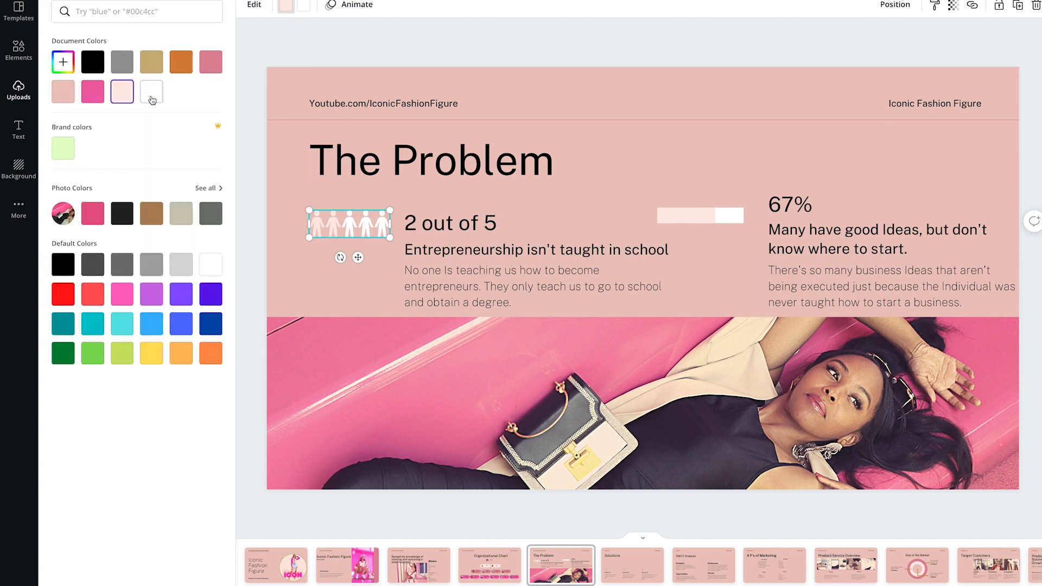
{"action": "left_click", "coordinate": [92, 92]}
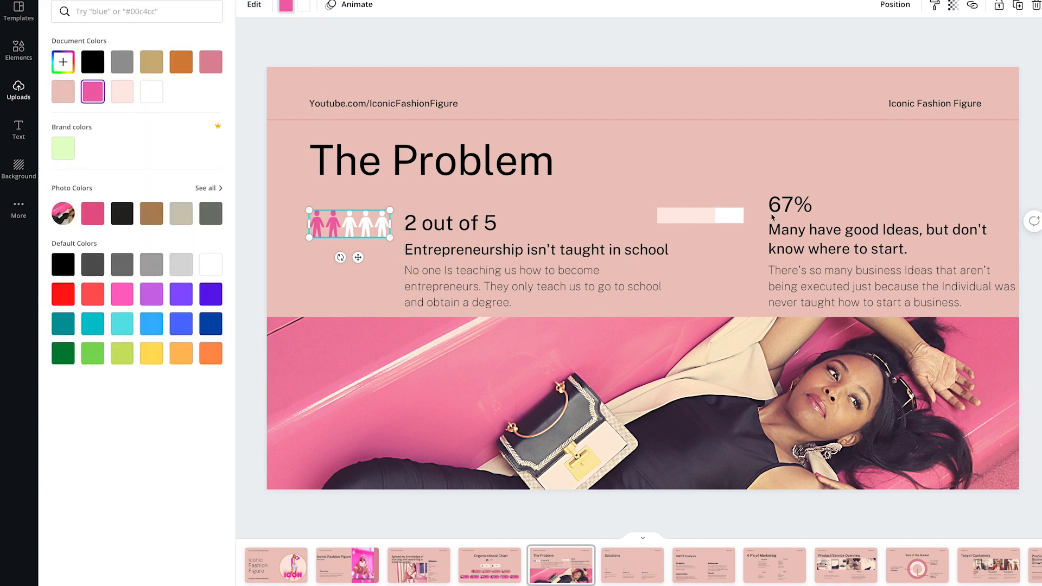
- Recolor the progress bar's filled part and the two highlighted people figures with the dusty pink document color
{"action": "left_click", "coordinate": [716, 222]}
{"action": "left_click", "coordinate": [304, 6]}
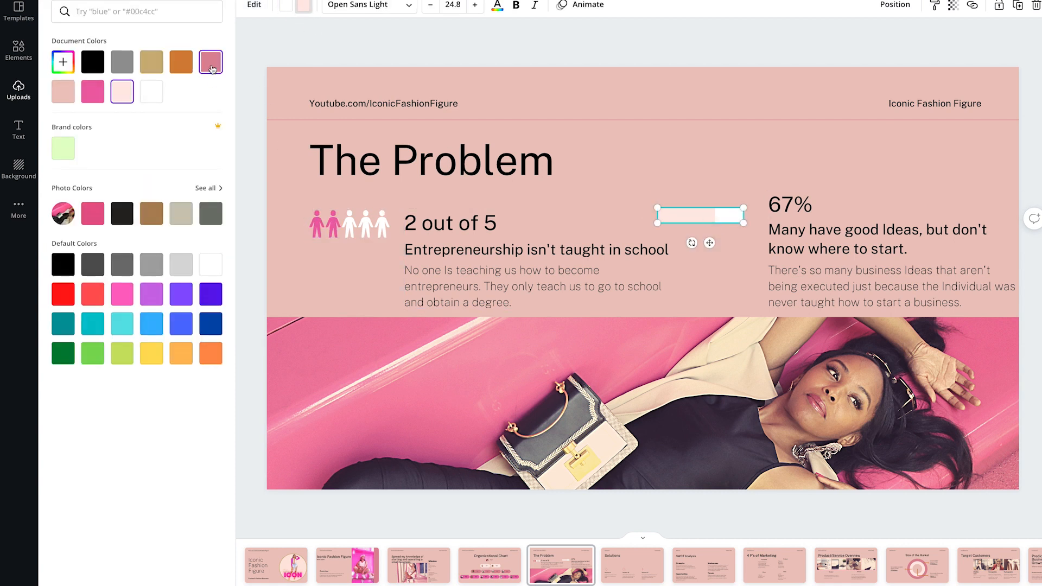
{"action": "left_click", "coordinate": [210, 62]}
{"action": "left_click", "coordinate": [348, 224]}
{"action": "left_click", "coordinate": [286, 5]}
{"action": "left_click", "coordinate": [210, 62]}
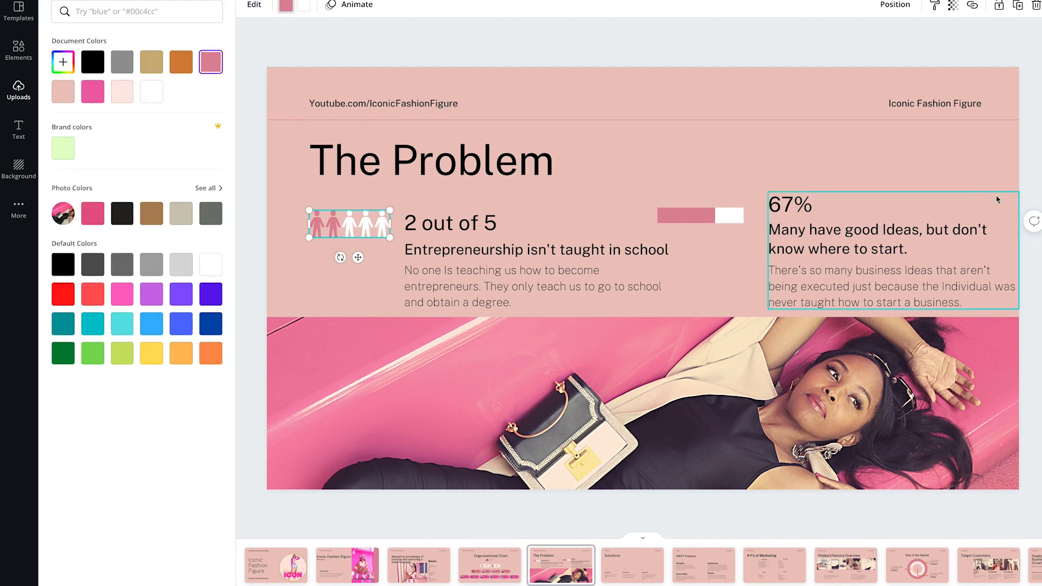
- Change the Solutions slide's header website to "Youtube.com/IconicFashionFigure" and its company name to "Iconic Fashion Figure"
{"action": "left_click", "coordinate": [1035, 246]}
{"action": "scroll", "coordinate": [1035, 246], "scroll_direction": "down", "scroll_amount": 2}
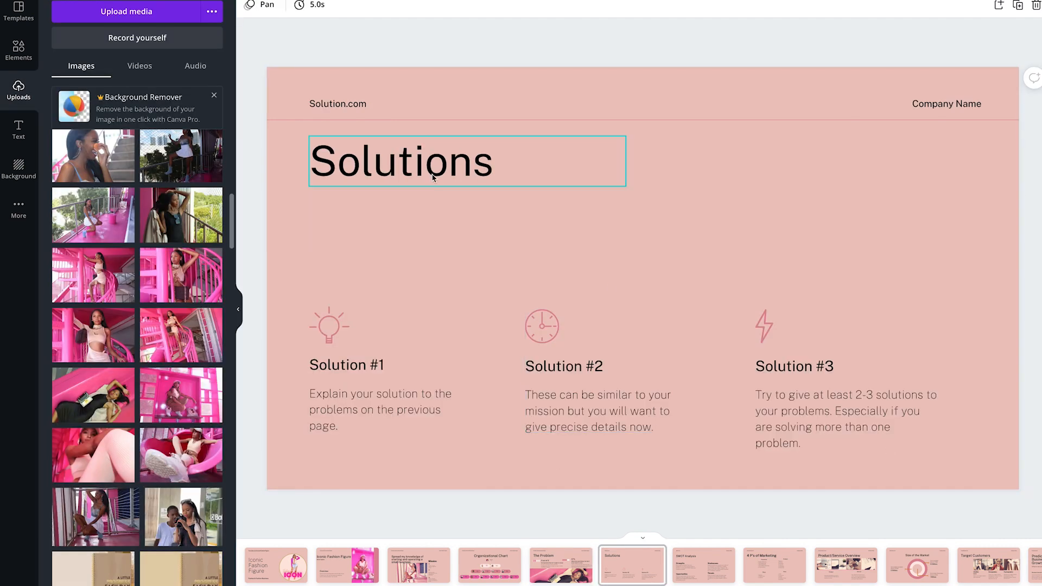
{"action": "double_click", "coordinate": [342, 105]}
{"action": "type", "text": "Youtube.com/IconicFashionFigure"}
{"action": "double_click", "coordinate": [969, 103]}
{"action": "type", "text": "Iconic Fashion Figure"}
- Replace the "Solution #1" heading on the Solutions slide with "Reach the Masses"
{"action": "left_click", "coordinate": [357, 404]}
{"action": "double_click", "coordinate": [356, 404]}
{"action": "double_click", "coordinate": [367, 370]}
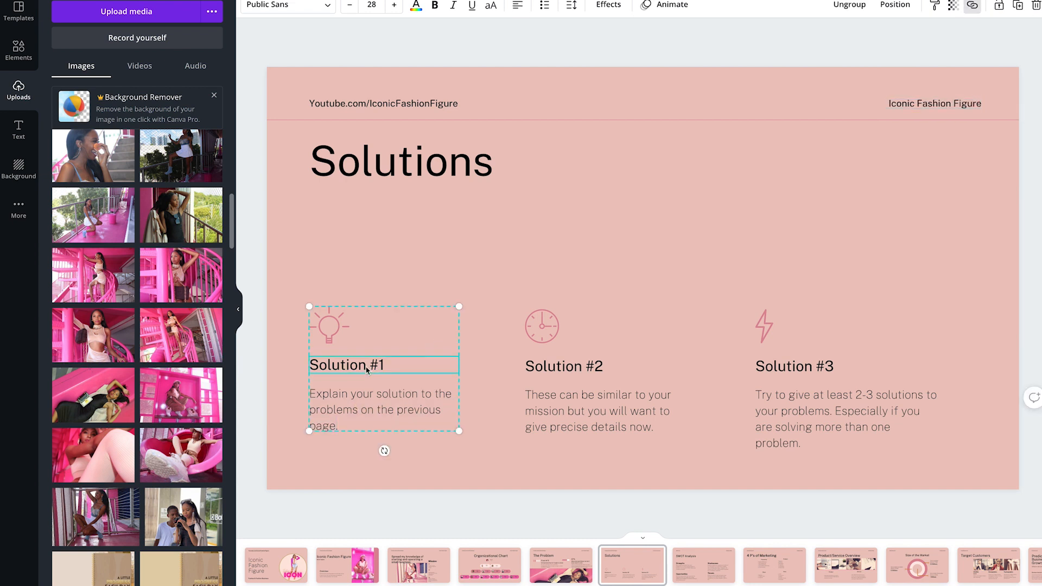
{"action": "type", "text": "Reach the Masses"}
- Replace the description under "Reach the Masses" with "Create a platform where I can reach several people at once that are trying to start a business. - YouTube"
{"action": "double_click", "coordinate": [398, 412]}
{"action": "type", "text": "Create a plat"}
{"action": "type", "text": "form where I can reach"}
{"action": "type", "text": " several people at once t"}
{"action": "type", "text": "rying"}
{"action": "key", "text": "BackSpace"}
{"action": "key", "text": "BackSpace"}
{"action": "key", "text": "BackSpace"}
{"action": "key", "text": "BackSpace"}
{"action": "key", "text": "BackSpace"}
{"action": "type", "text": "hat a"}
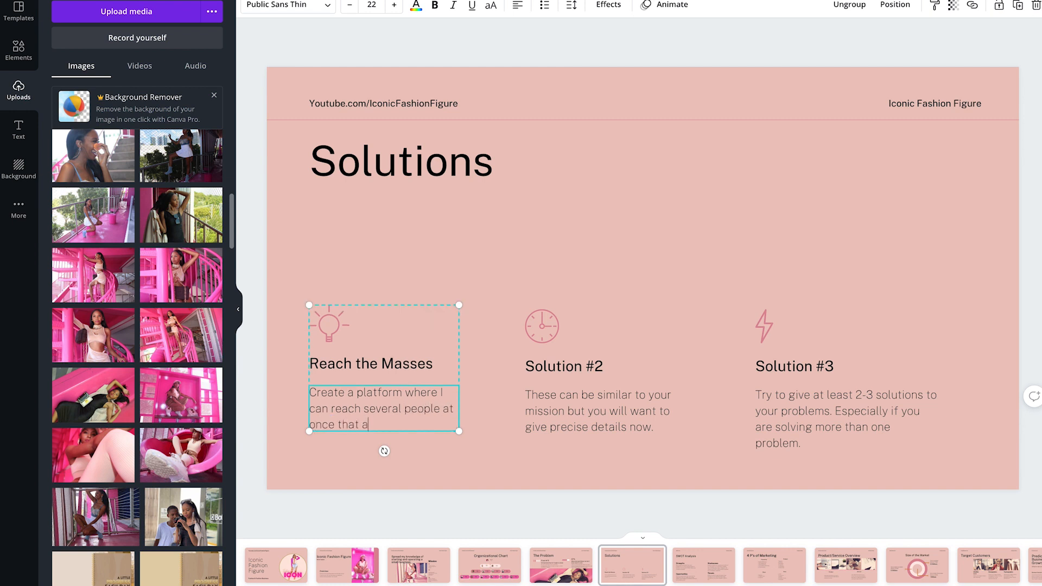
{"action": "type", "text": "re trying to start a bus"}
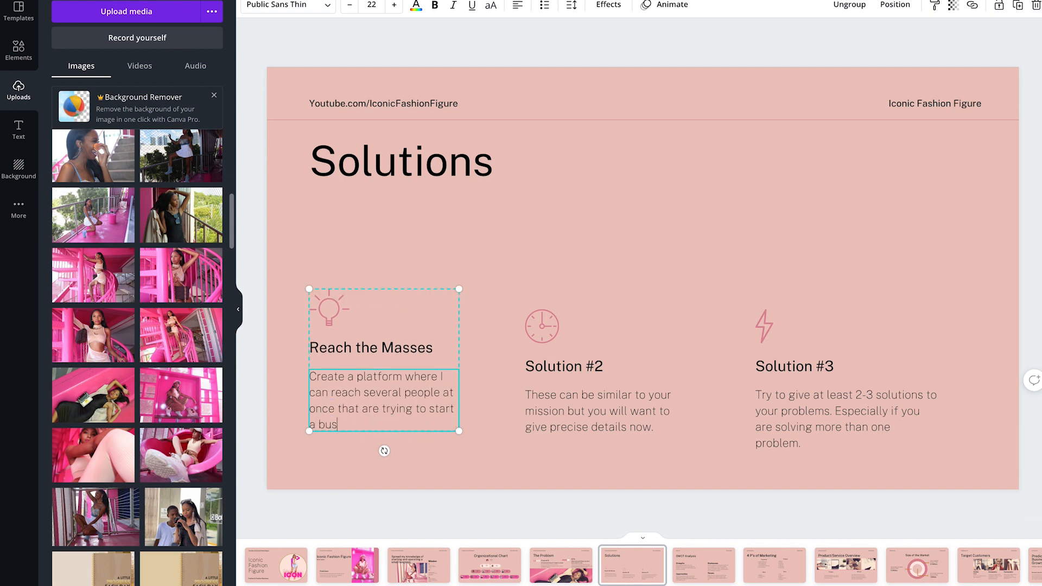
{"action": "type", "text": "iness. - Youtube"}
{"action": "key", "text": "BackSpace"}
{"action": "type", "text": "T"}
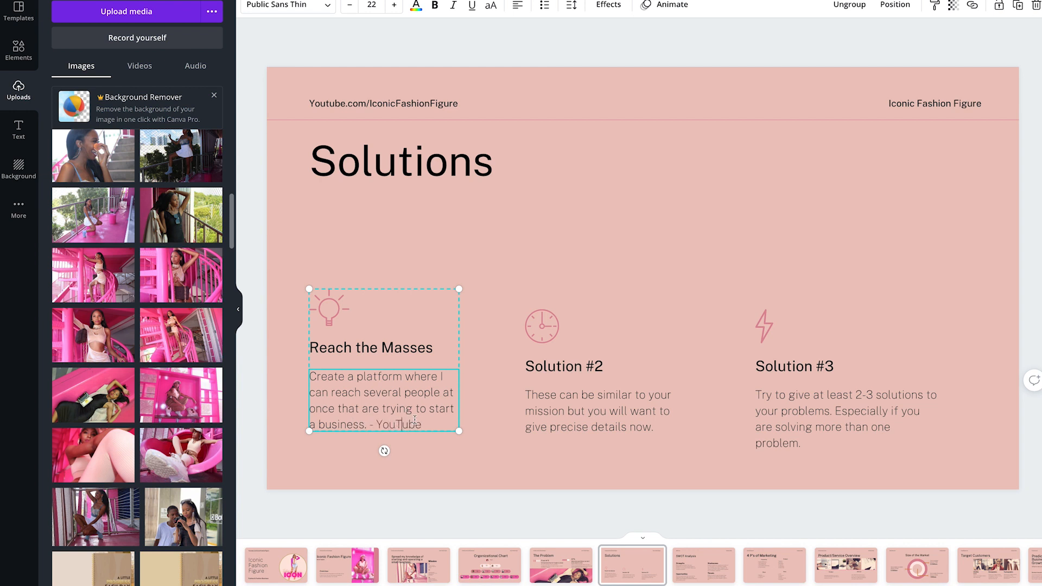
- Replace the "Solution #2" heading on the Solutions slide with "Create a 1-1 Coaching"
{"action": "double_click", "coordinate": [588, 368]}
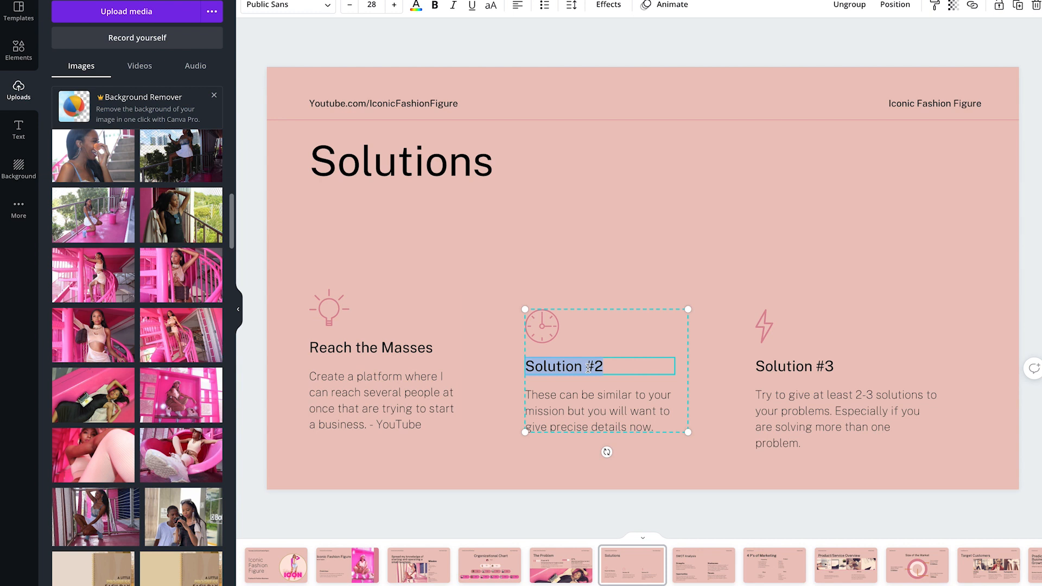
{"action": "type", "text": "Create a 1-1"}
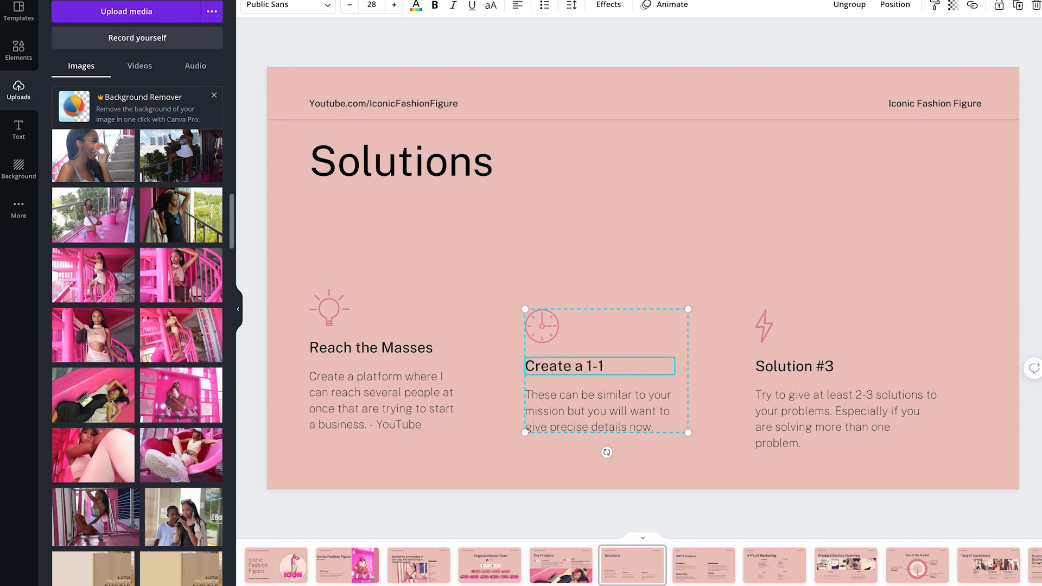
{"action": "type", "text": " Coaching"}
- Replace the coaching description with "Start helping entrepreneurs Individually to start up their specific business Ideas. - Fashion Formula 101"
{"action": "double_click", "coordinate": [574, 397]}
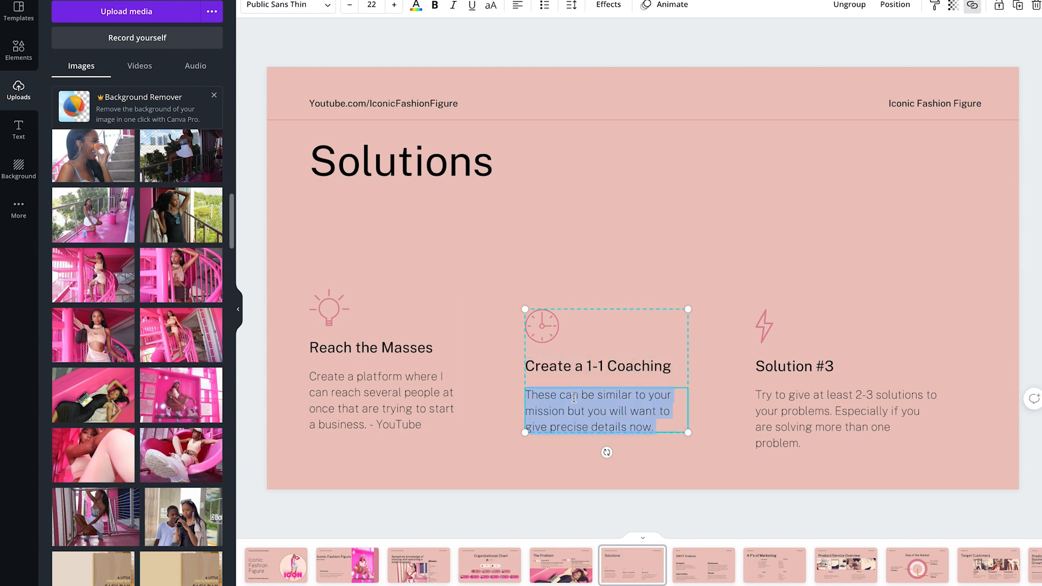
{"action": "type", "text": "Start helping entrepreneurs"}
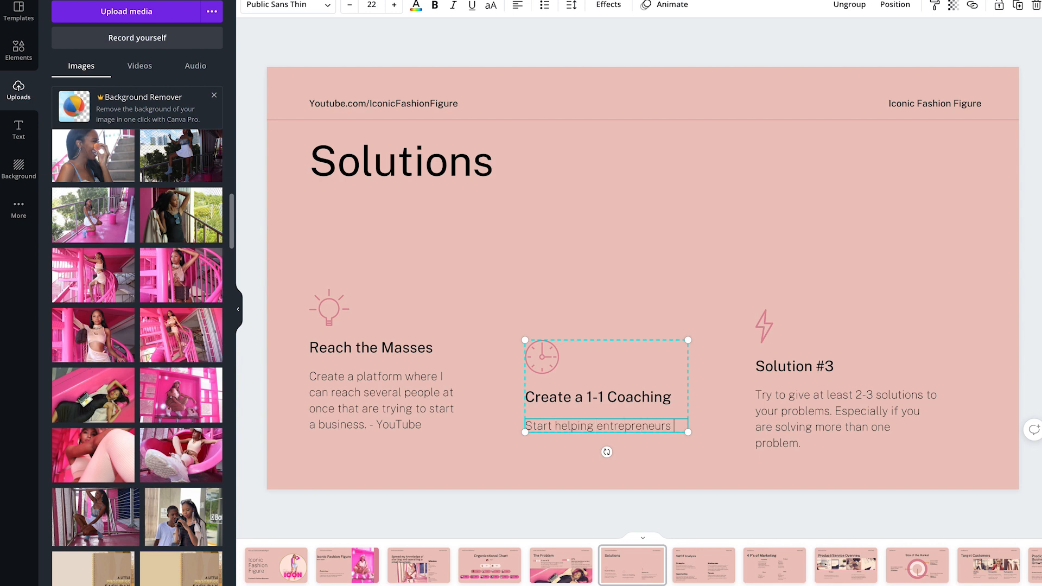
{"action": "type", "text": " Indivdually "}
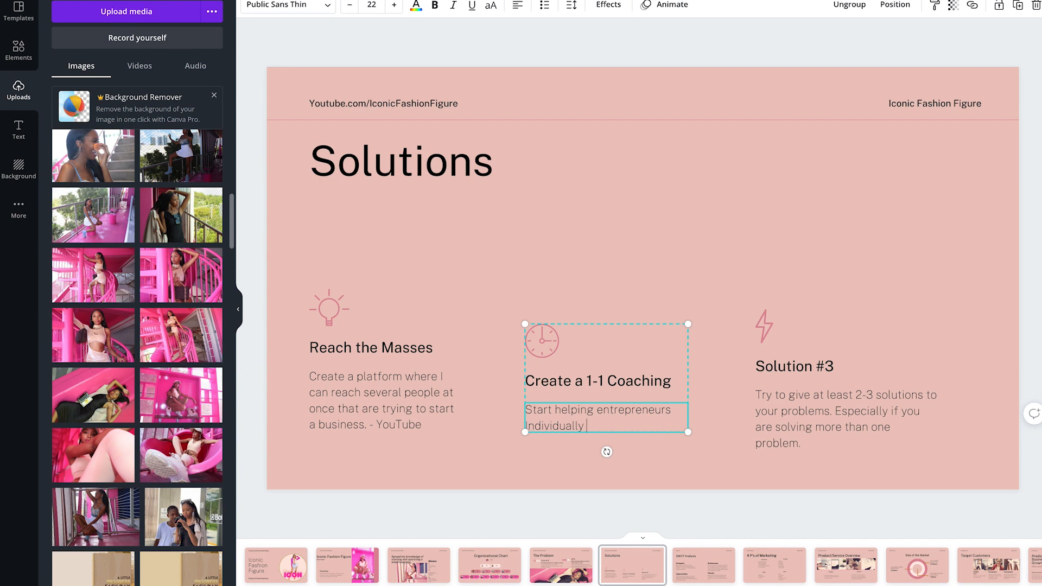
{"action": "type", "text": "to start up o"}
{"action": "type", "text": "heir specific business "}
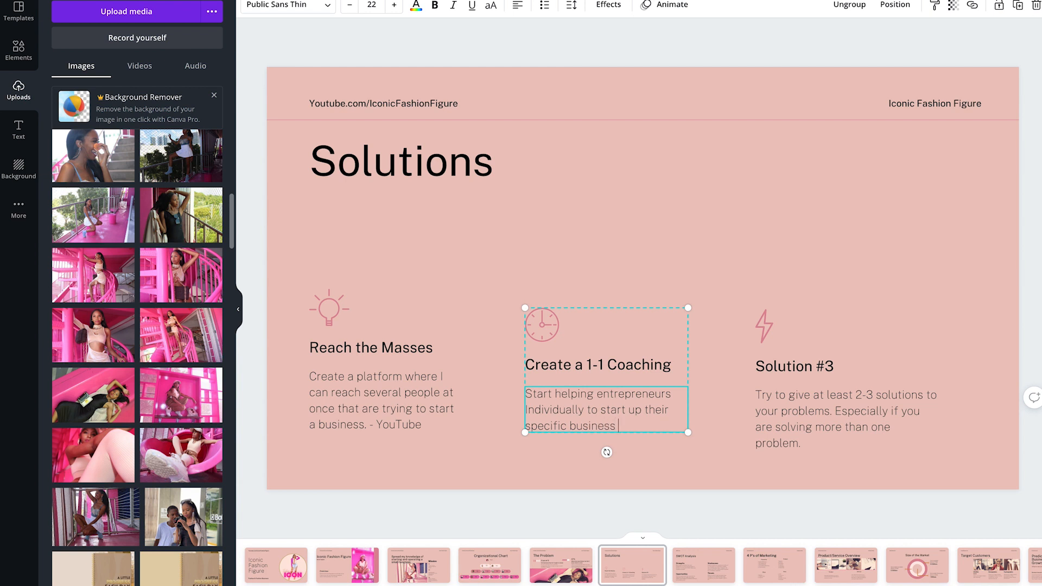
{"action": "type", "text": "Ides. - Fashion Formula 101"}
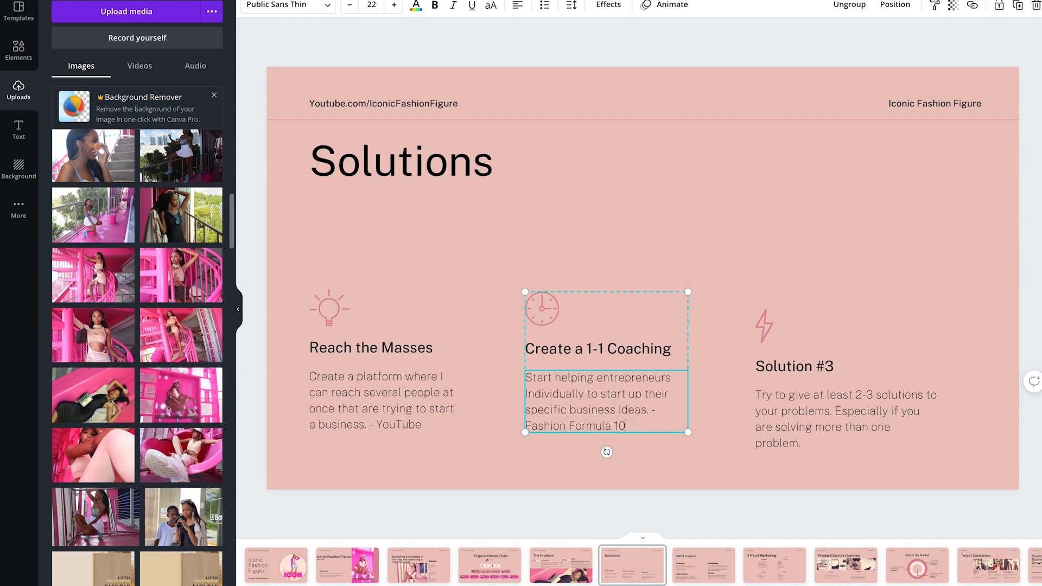
- Replace the "Solution #3" heading on the Solutions slide with "Offer Free Mentoring"
{"action": "left_click", "coordinate": [815, 370]}
{"action": "double_click", "coordinate": [815, 367]}
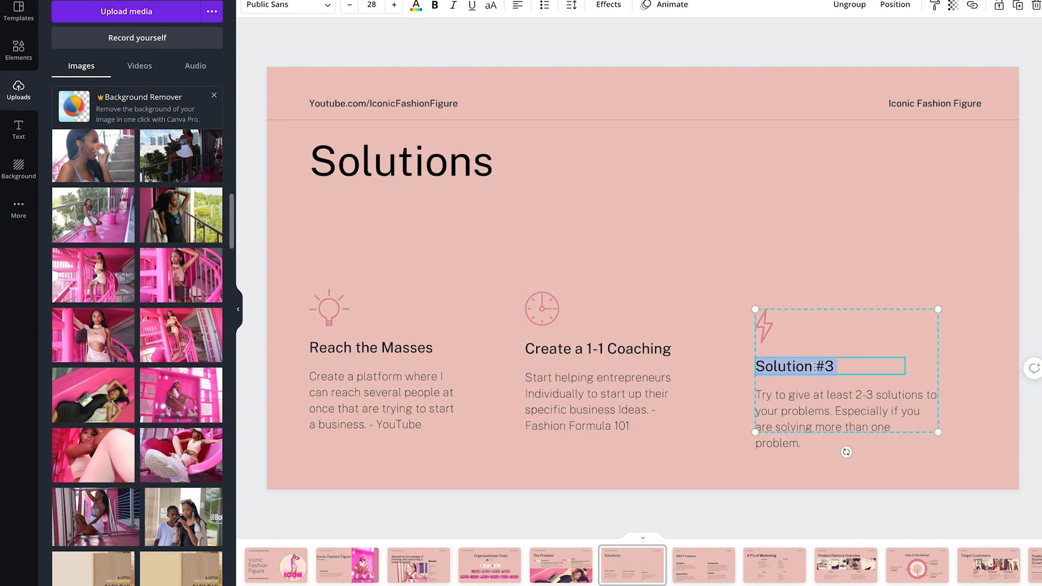
{"action": "type", "text": "Offer"}
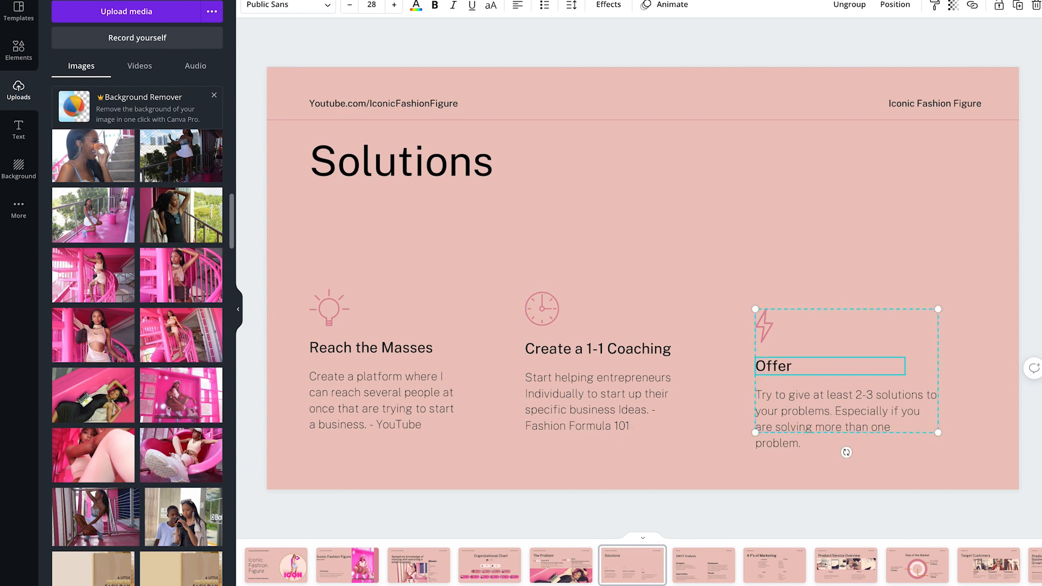
{"action": "type", "text": " Free Mentoring"}
- Replace the mentoring description with "Since not all can afford business coaching, start a free mentorship that can help those who still desire to start. - The Waitlist"
{"action": "double_click", "coordinate": [812, 419]}
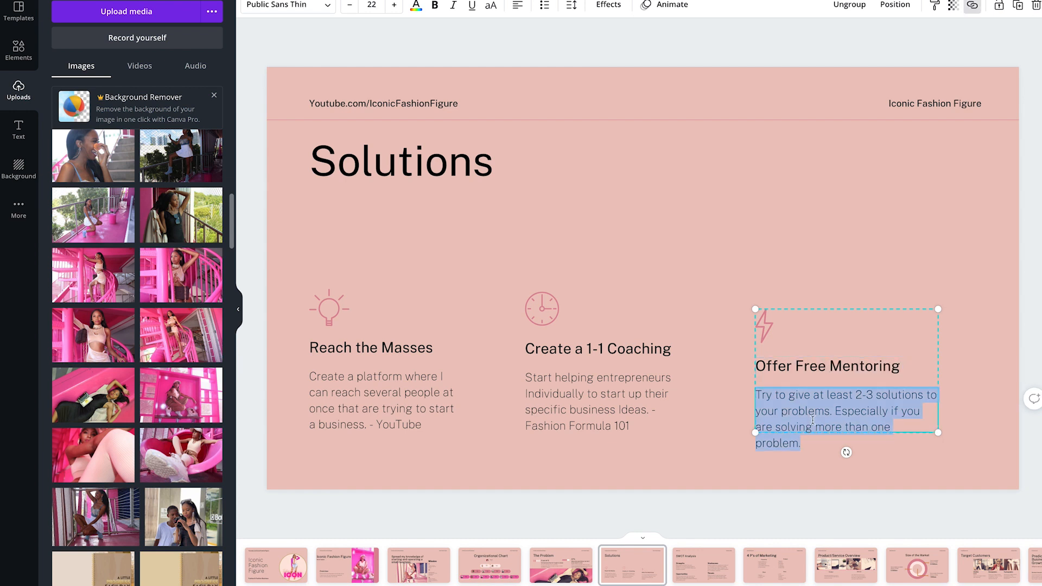
{"action": "type", "text": "Since not all can a"}
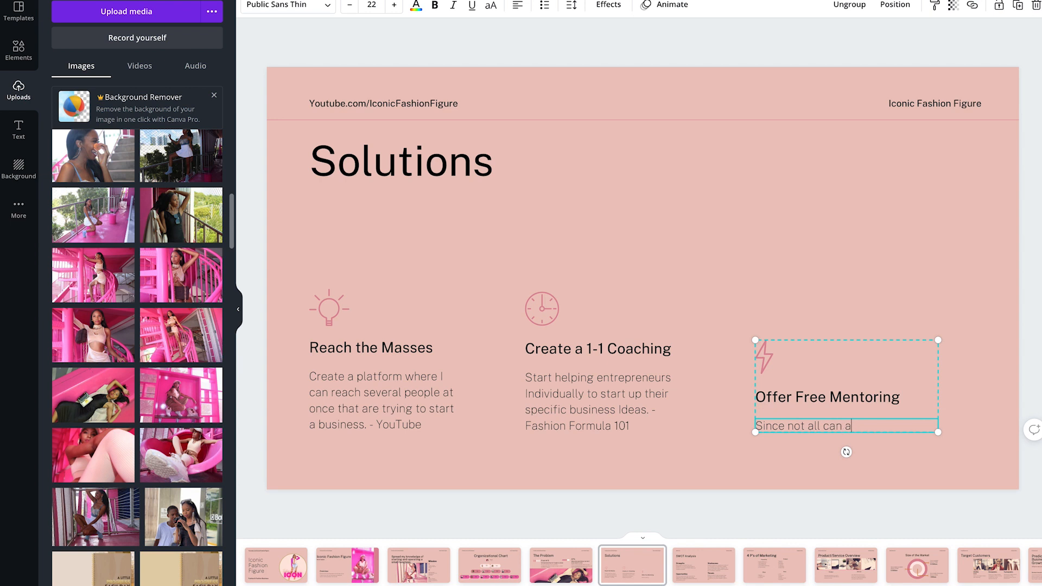
{"action": "type", "text": "fford business coaching"}
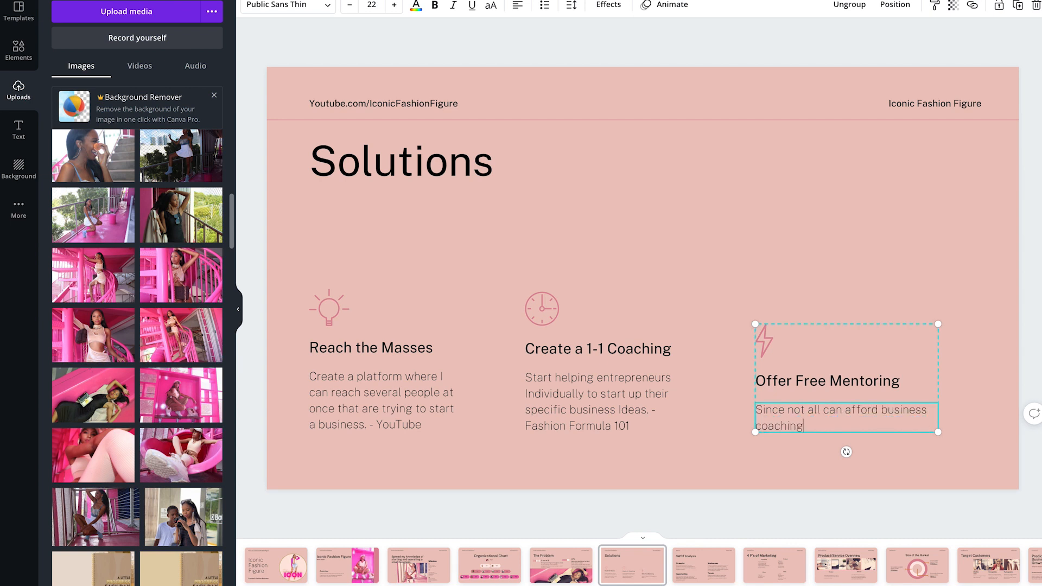
{"action": "type", "text": ", start a free mentorship that can help those"}
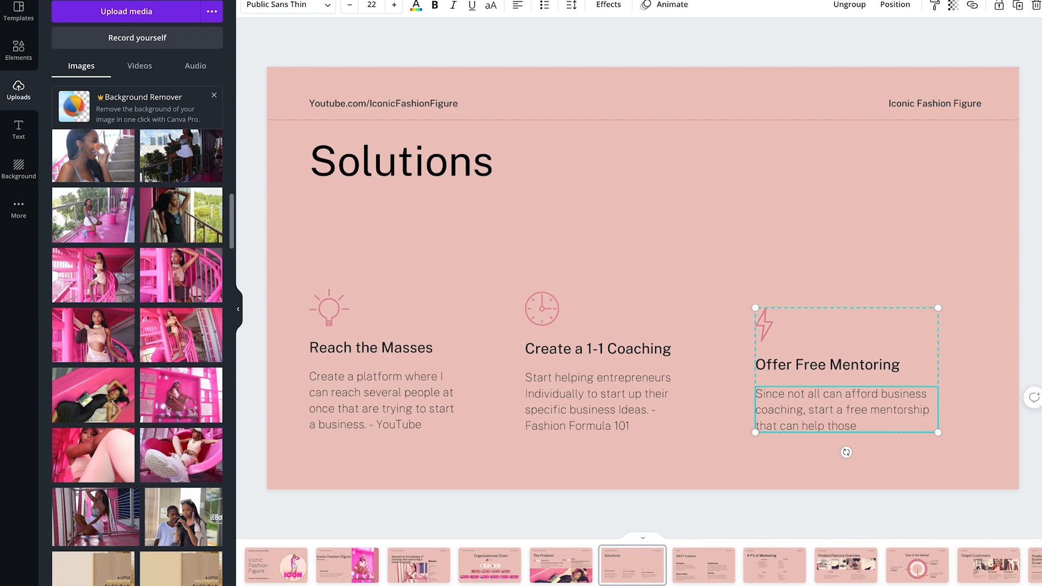
{"action": "type", "text": " who still desire t"}
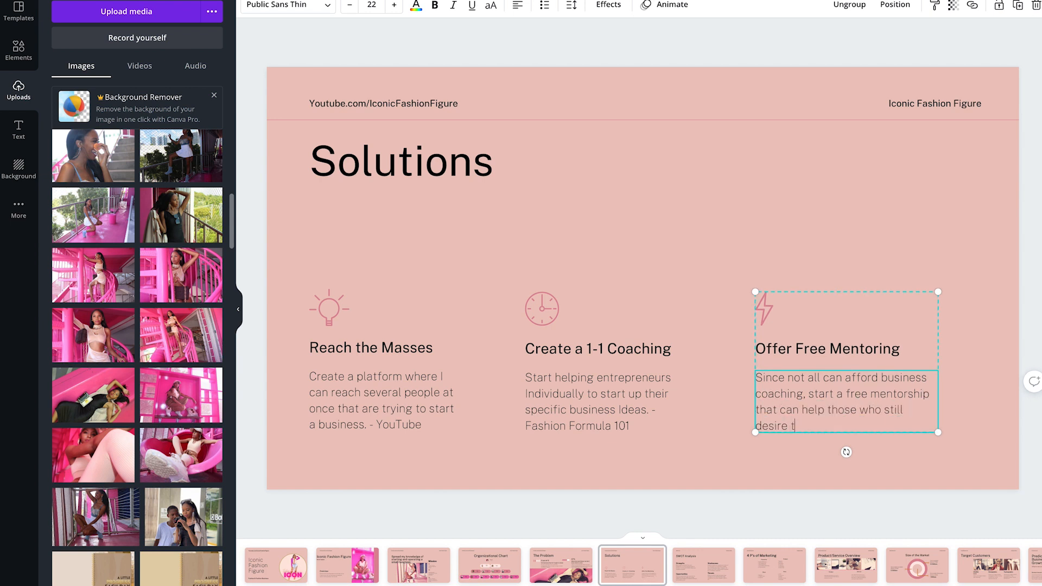
{"action": "type", "text": "o start. - The Waitlist"}
- Fill in the SWOT Analysis slide's header texts with "Youtube.com/IconicFashionFigure" and "Iconic Fashion Figure"
{"action": "left_click", "coordinate": [704, 561]}
{"action": "double_click", "coordinate": [328, 107]}
{"action": "type", "text": "Youtube.com/IconicFashionFigure"}
{"action": "left_click", "coordinate": [946, 104]}
{"action": "left_click", "coordinate": [946, 104]}
{"action": "type", "text": "Iconic Fashion Figure"}
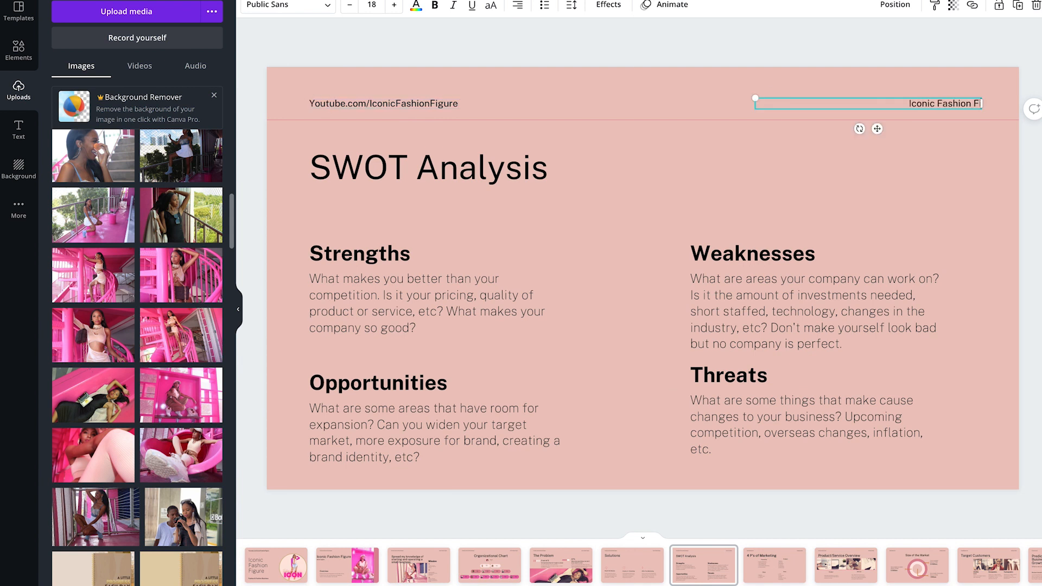
- Replace the Strengths description with "The knowledge and experience I have gained In the Industry from the past 20 years!"
{"action": "left_click", "coordinate": [437, 319]}
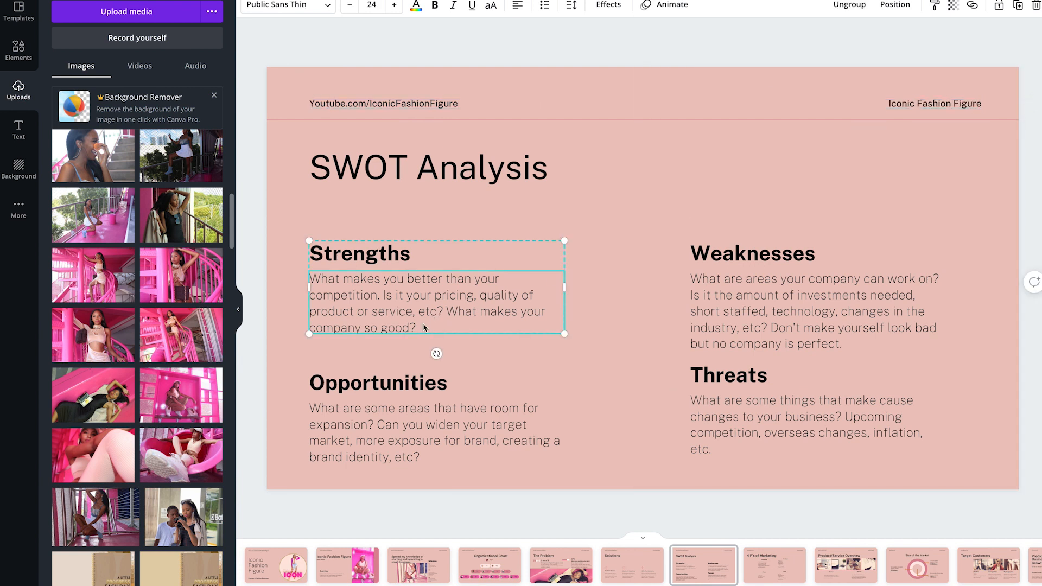
{"action": "double_click", "coordinate": [425, 324]}
{"action": "type", "text": "The k"}
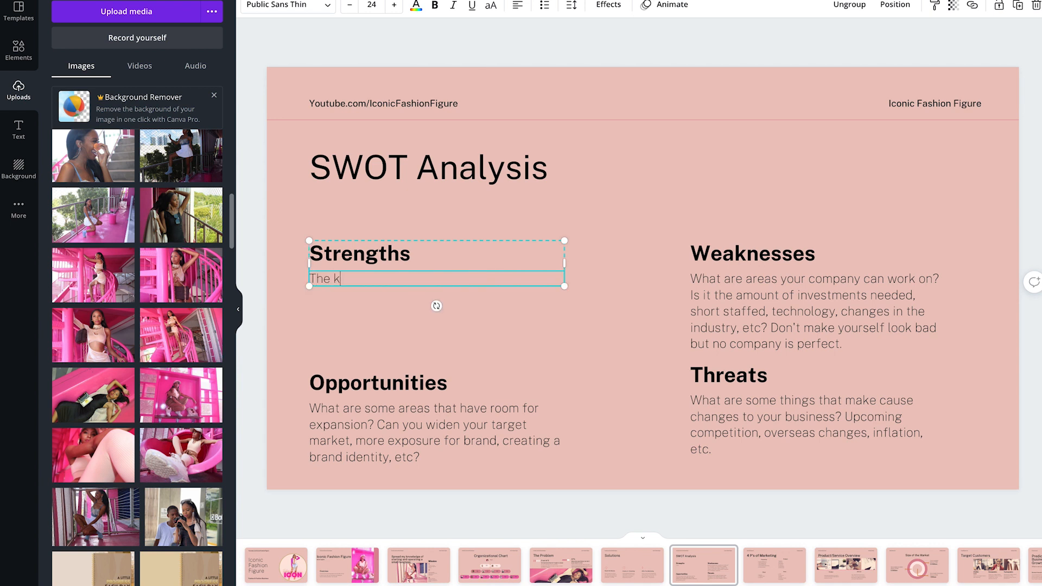
{"action": "type", "text": "nowledge and experienc"}
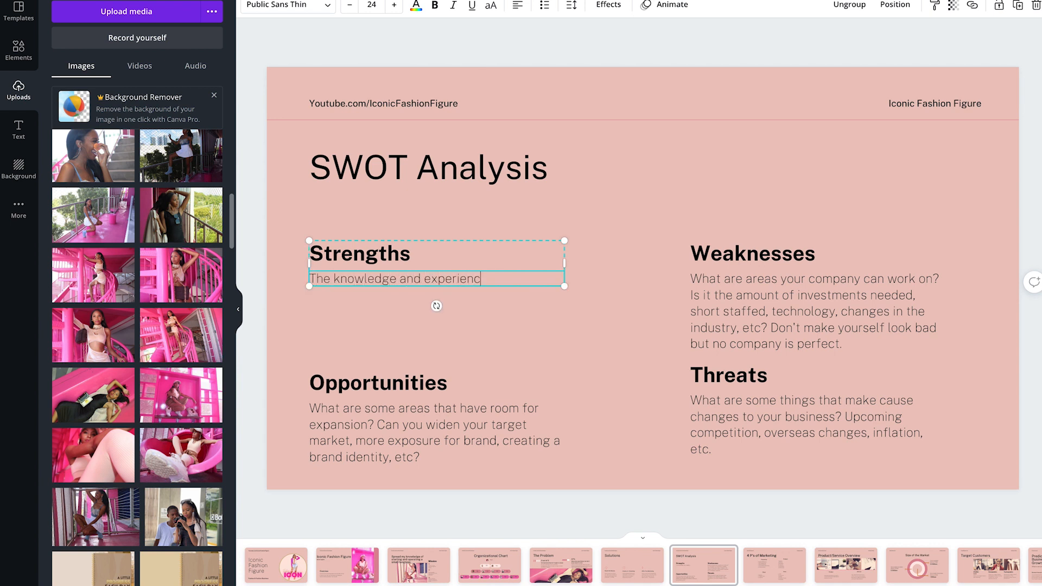
{"action": "type", "text": "e I have gained In the Industry"}
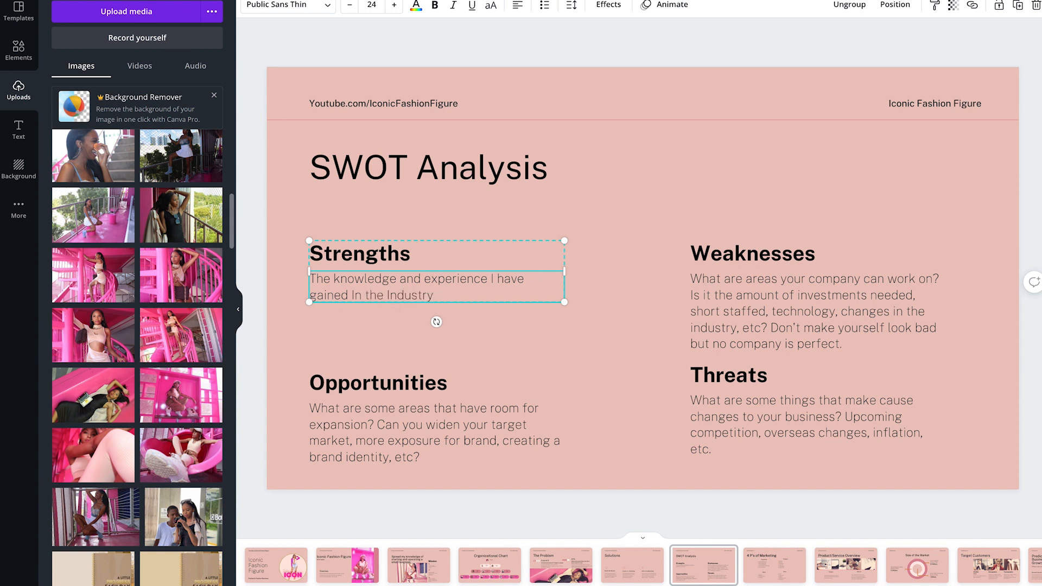
{"action": "type", "text": " from the past 20 years! Both a"}
- Extend the Strengths description with "In a retail setting, running a boutique, as well as wholesale. Plus starting multiple business from scratch!"
{"action": "key", "text": "BackSpace"}
{"action": "key", "text": "BackSpace"}
{"action": "key", "text": "BackSpace"}
{"action": "key", "text": "BackSpace"}
{"action": "key", "text": "BackSpace"}
{"action": "key", "text": "BackSpace"}
{"action": "type", "text": "I"}
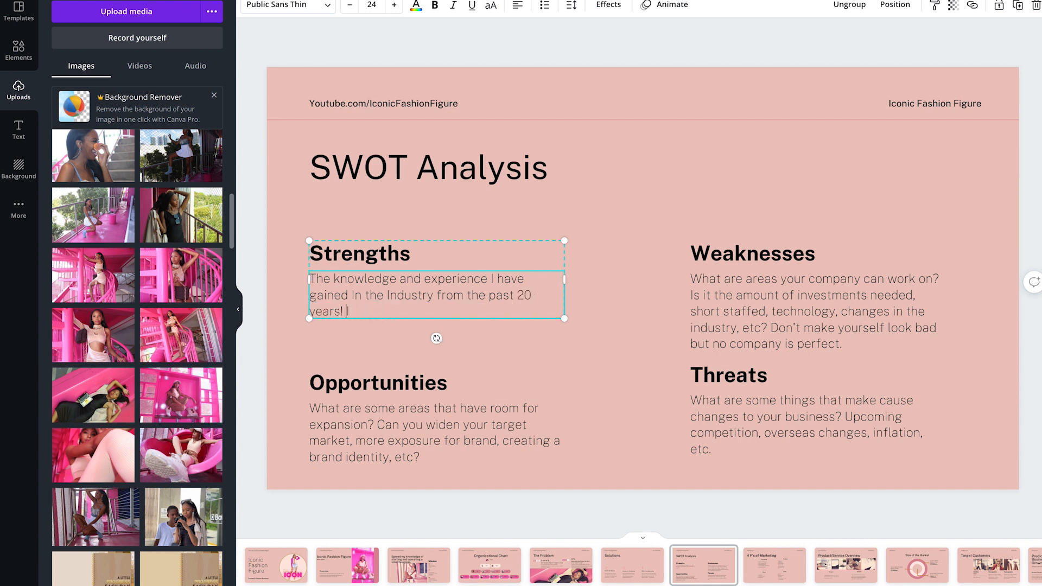
{"action": "type", "text": "n a retail setting, running a boutique, and"}
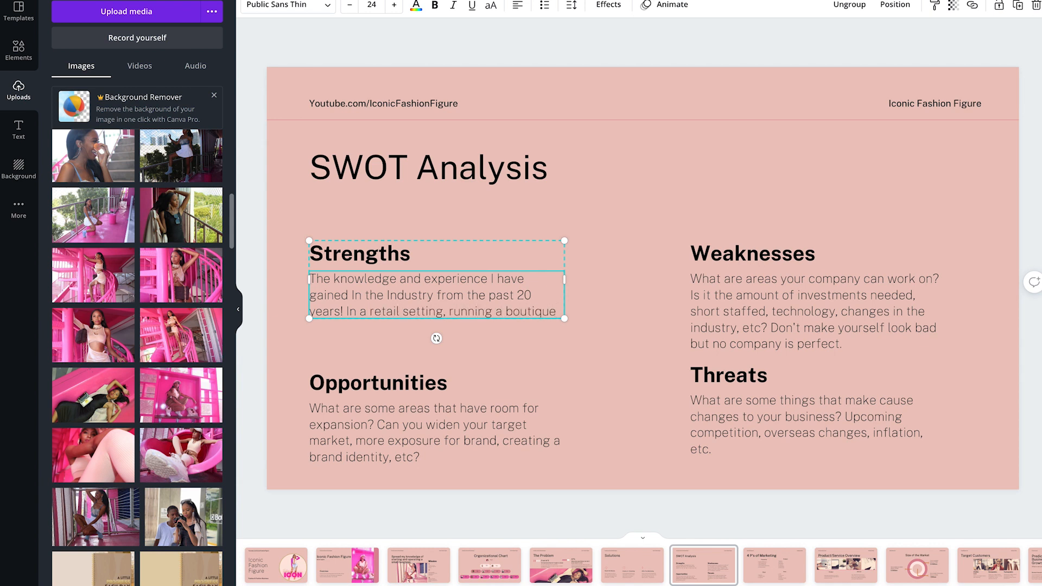
{"action": "key", "text": "BackSpace"}
{"action": "type", "text": "s well as who"}
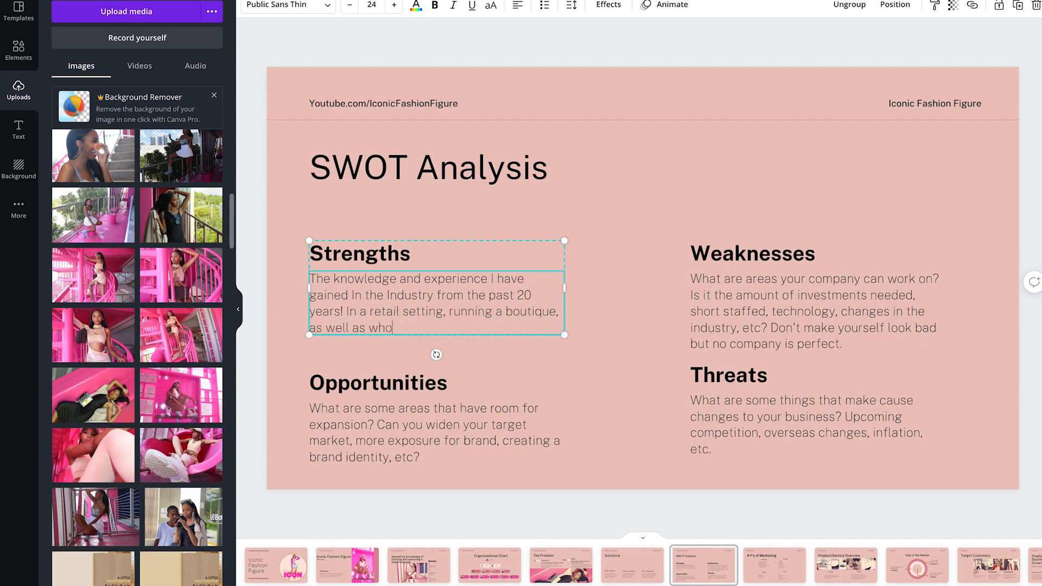
{"action": "type", "text": "lesale. Plus starting multiple business from scratch!"}
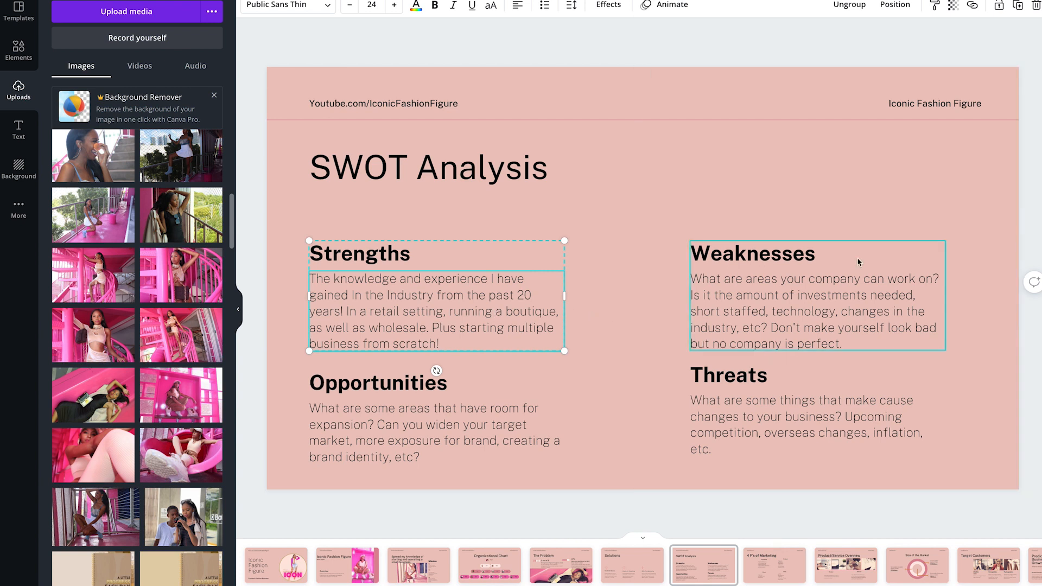
- Replace the Weaknesses description with "The desire to want to help all regardless of how much I am putting on my plate. Putting myself last to help others."
{"action": "left_click", "coordinate": [808, 256]}
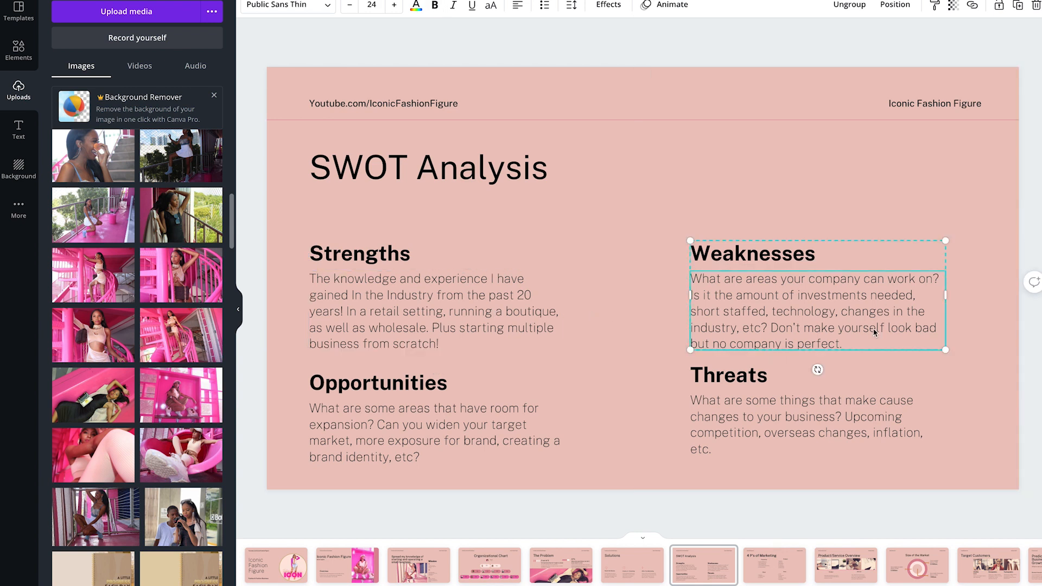
{"action": "double_click", "coordinate": [860, 342]}
{"action": "type", "text": "The de"}
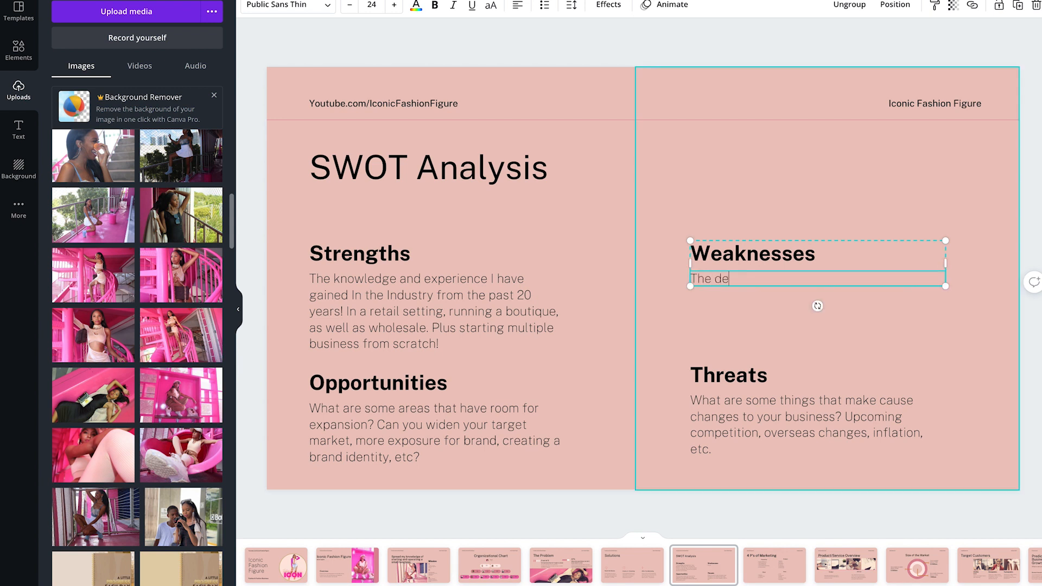
{"action": "type", "text": "sire to on"}
{"action": "key", "text": "BackSpace"}
{"action": "key", "text": "BackSpace"}
{"action": "type", "text": "want to help all regardless "}
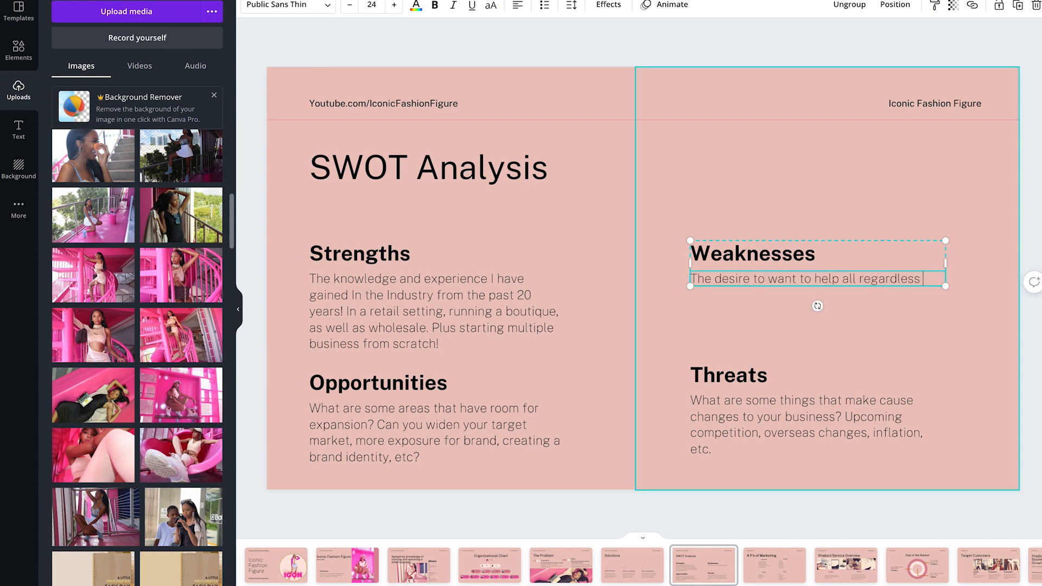
{"action": "type", "text": "of how much I am put"}
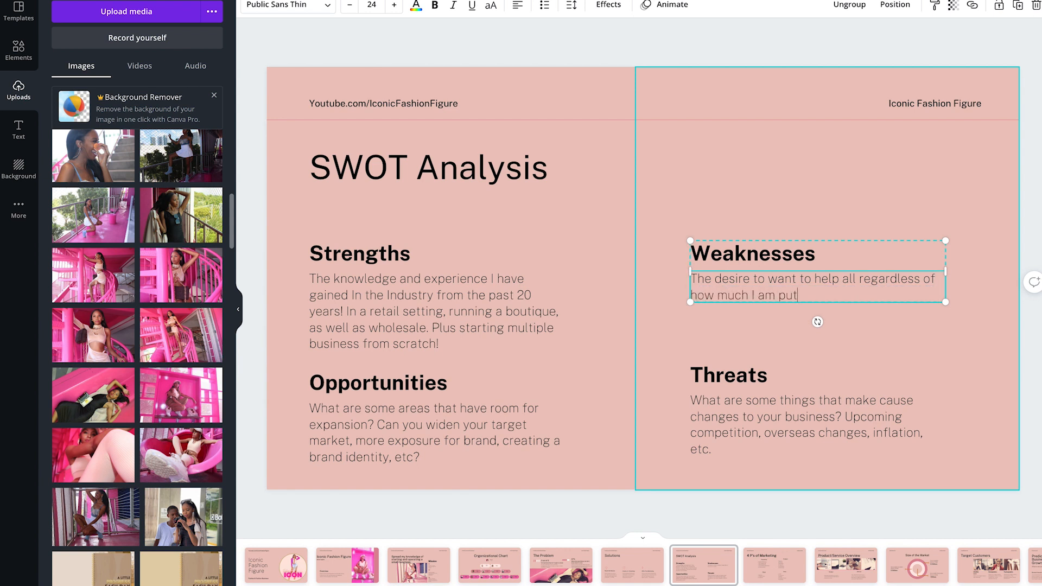
{"action": "type", "text": "ting on my plate. Putting myself last to"}
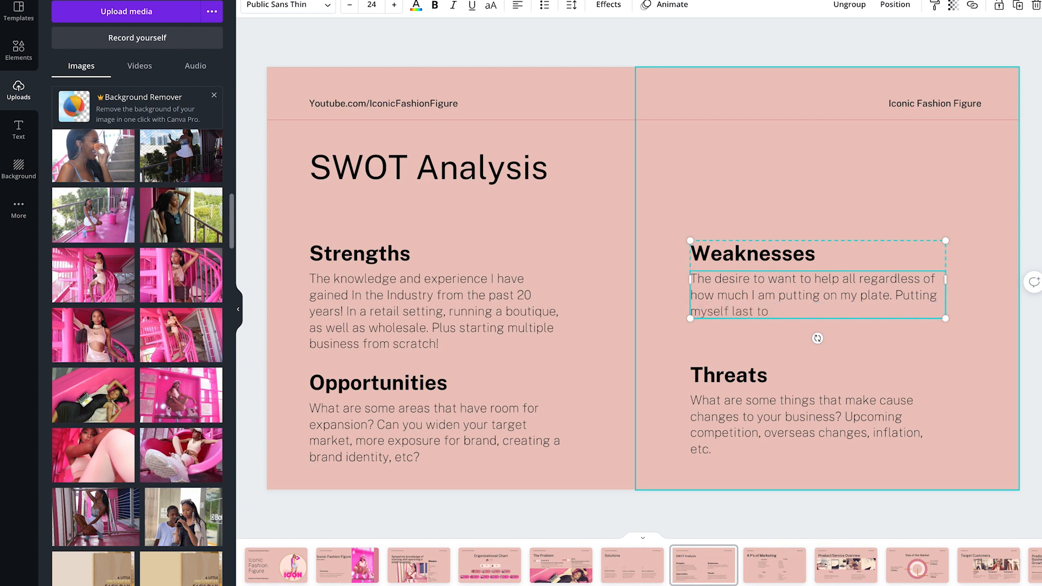
{"action": "type", "text": " help others."}
- Replace the Opportunities description with "INTERNATIONAL!!! Need to gain knowledge on starting businesses In other countries to help with foreign trade."
{"action": "left_click", "coordinate": [421, 449]}
{"action": "triple_click", "coordinate": [421, 449]}
{"action": "type", "text": "INTERNA"}
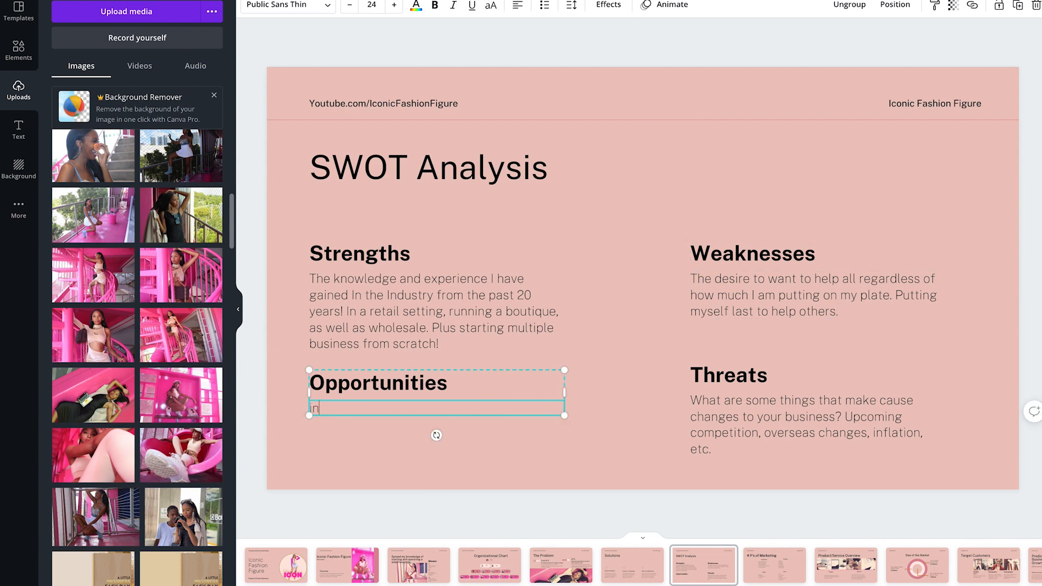
{"action": "type", "text": "TIONAL!!! Need to gain knowledge on starting businesses In other countries to help with forgein"}
{"action": "key", "text": "BackSpace"}
{"action": "key", "text": "BackSpace"}
{"action": "key", "text": "BackSpace"}
{"action": "key", "text": "BackSpace"}
{"action": "type", "text": "eign trade"}
{"action": "key", "text": "BackSpace"}
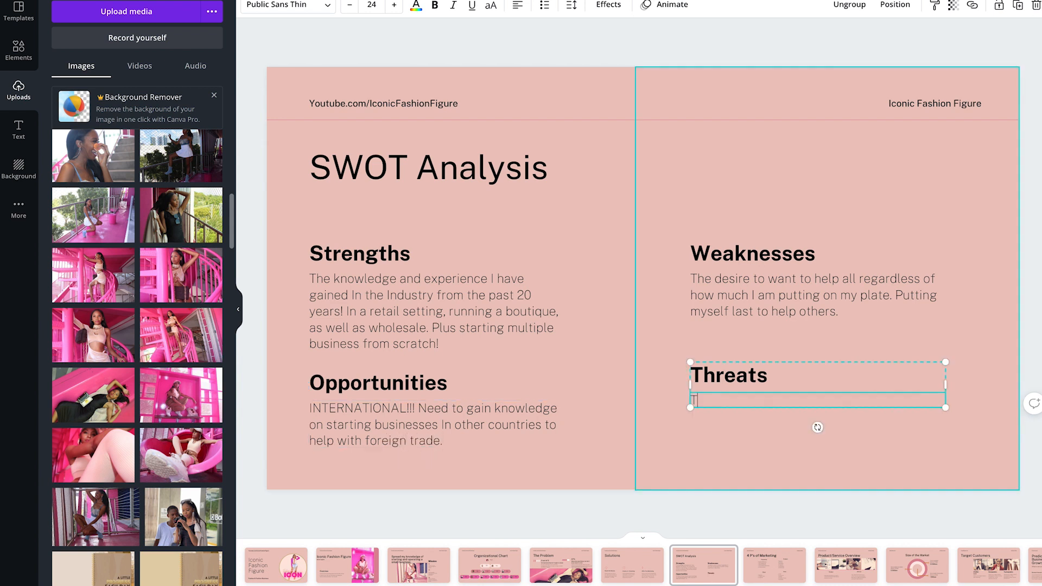
- Replace the Threats description with "THE HATERS!! Too many people maddddd I'm willing to offer this Information free while they"
{"action": "type", "text": "THE HATERS!! Too many people maddddd I'm willing to offer this information free while they"}
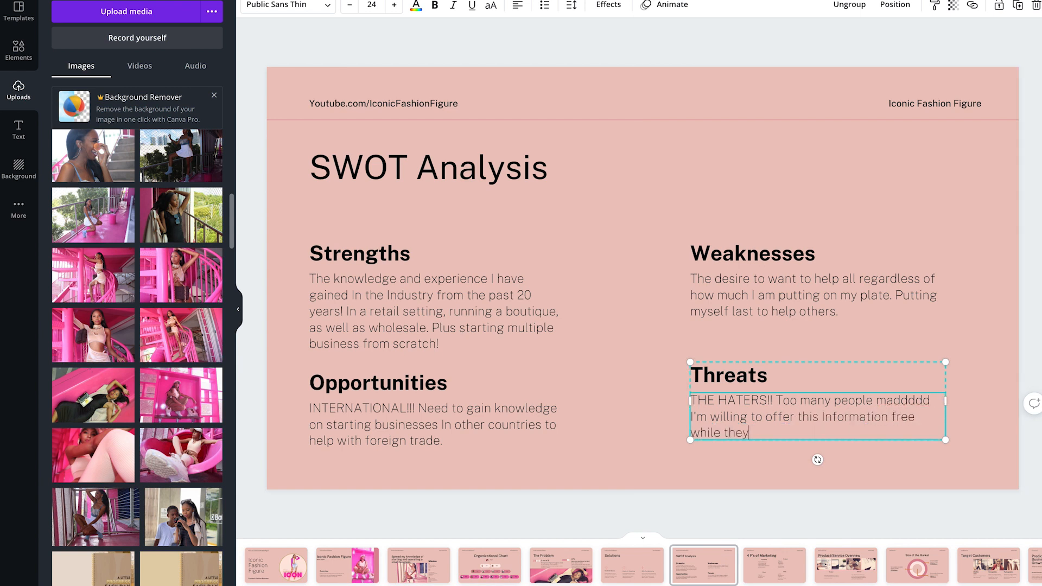